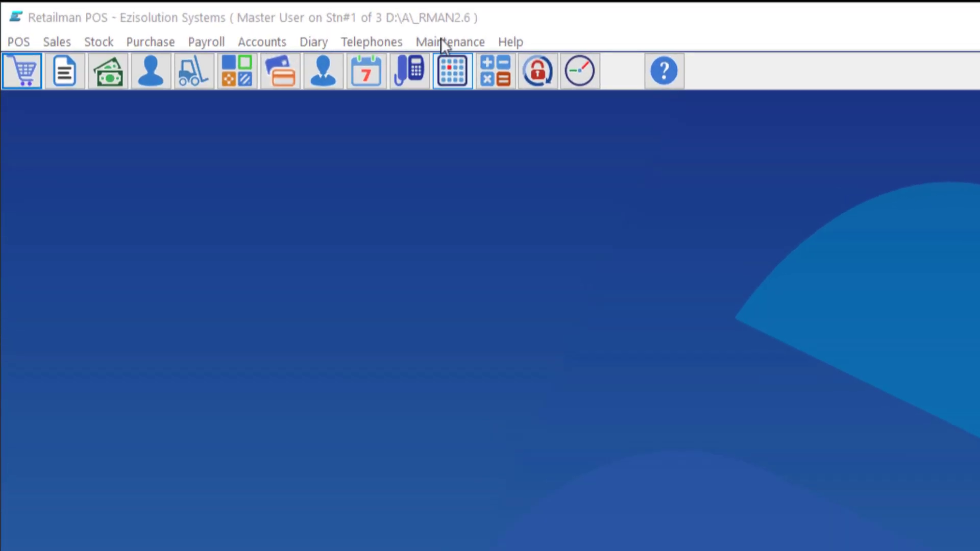
# Enable Allow Layby Sales on the P.O.S tab of System Setup and save
pyautogui.click(474, 46)
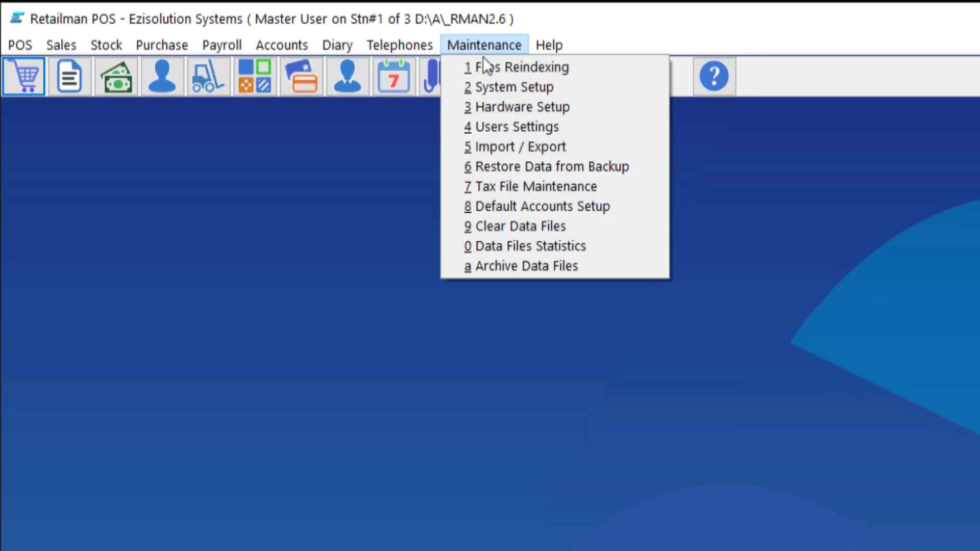
pyautogui.click(497, 86)
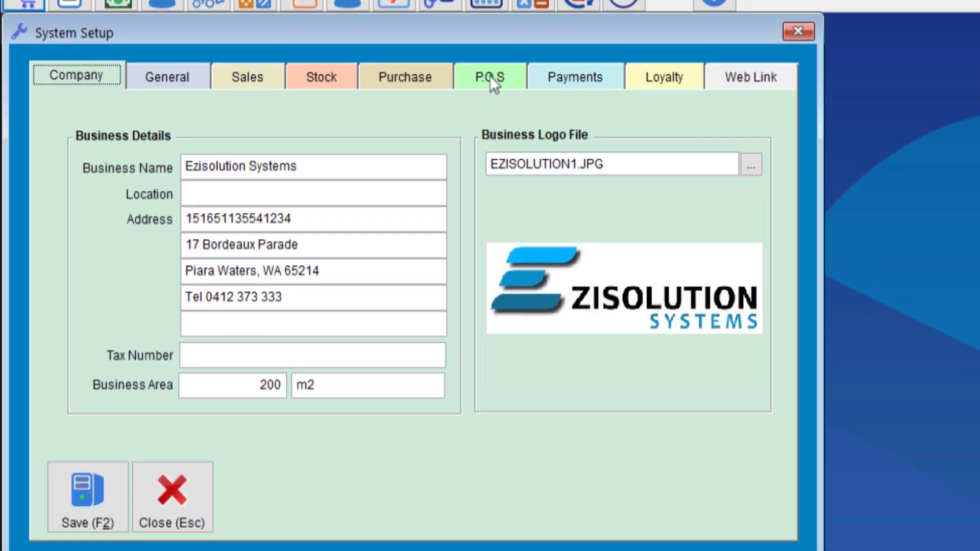
pyautogui.click(490, 78)
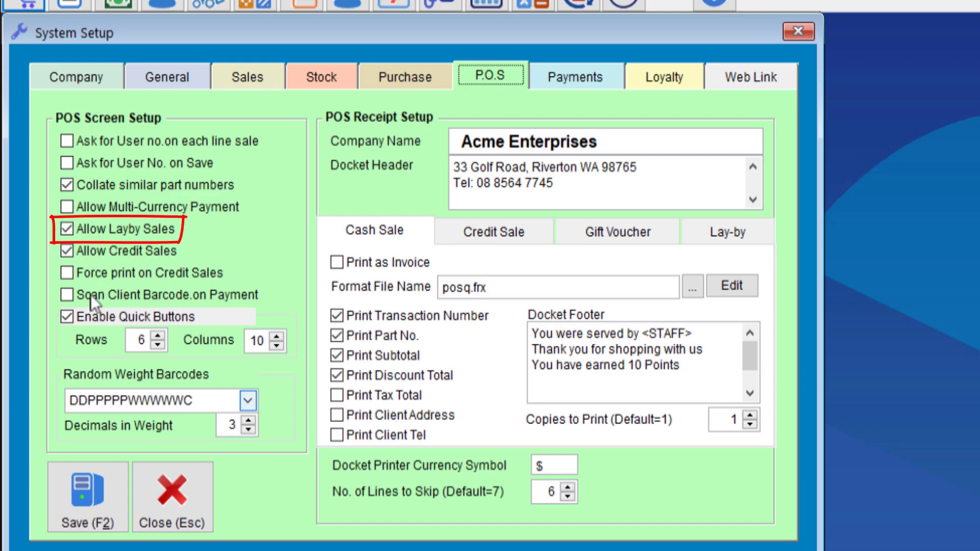
pyautogui.click(94, 510)
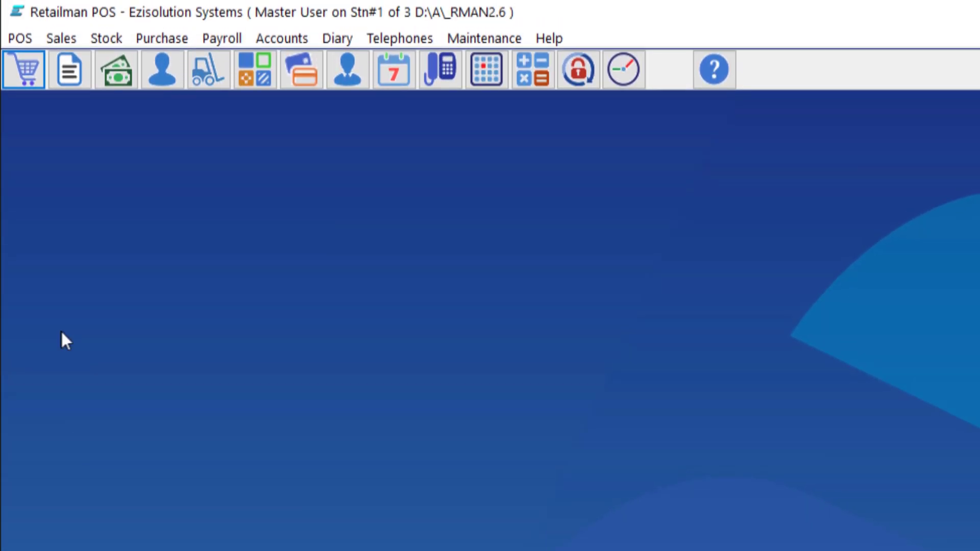
# Start a layby for client 00005 with one Large Coffee and bring up payment
pyautogui.click(28, 80)
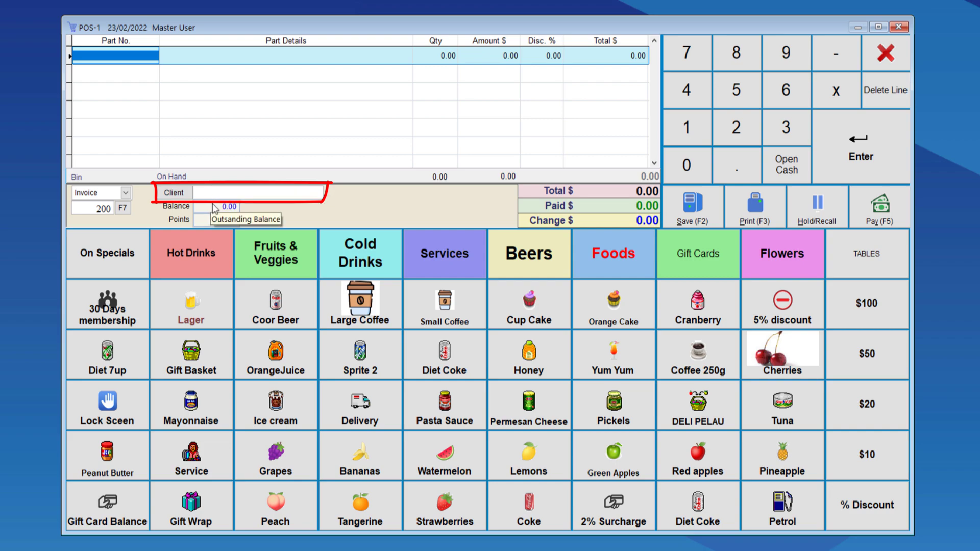
pyautogui.click(215, 193)
pyautogui.write('000')
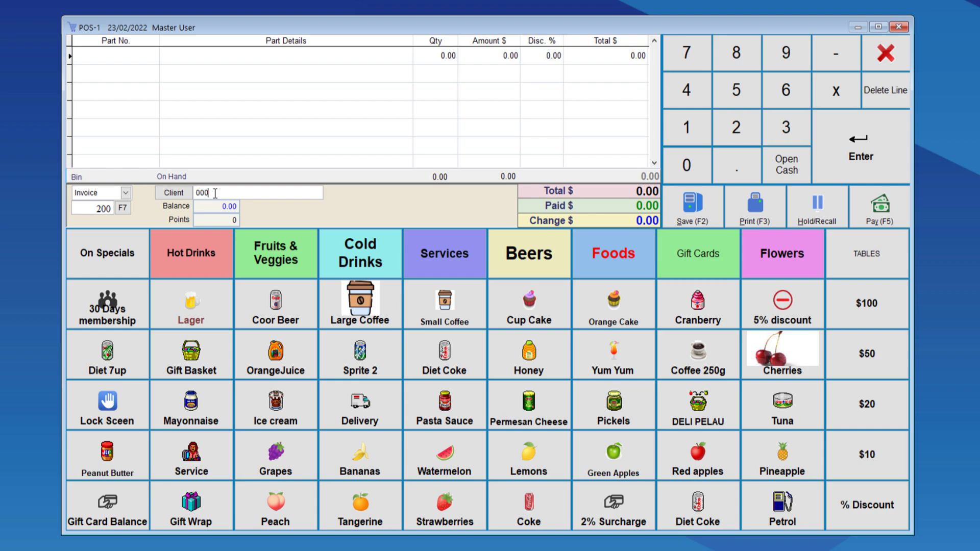
pyautogui.write('5')
pyautogui.press('Return')
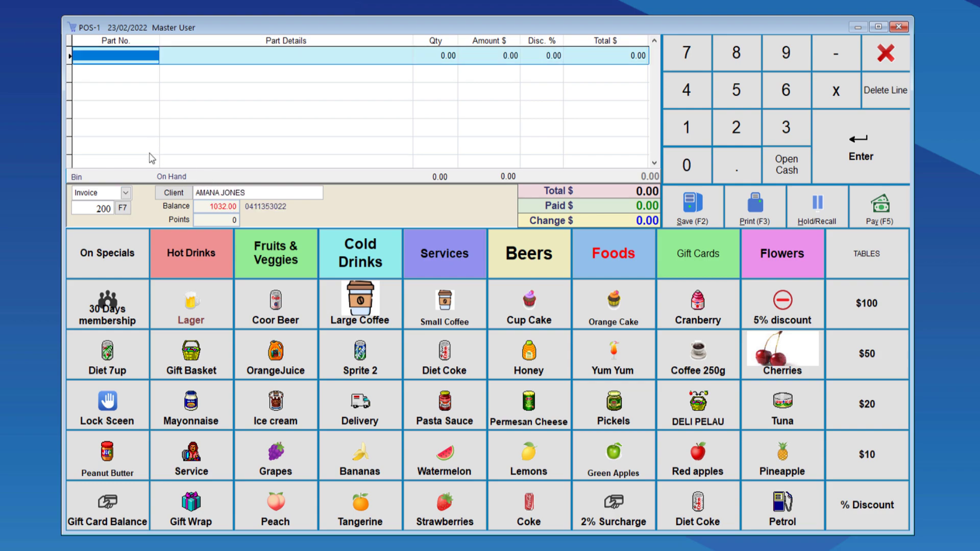
pyautogui.click(125, 193)
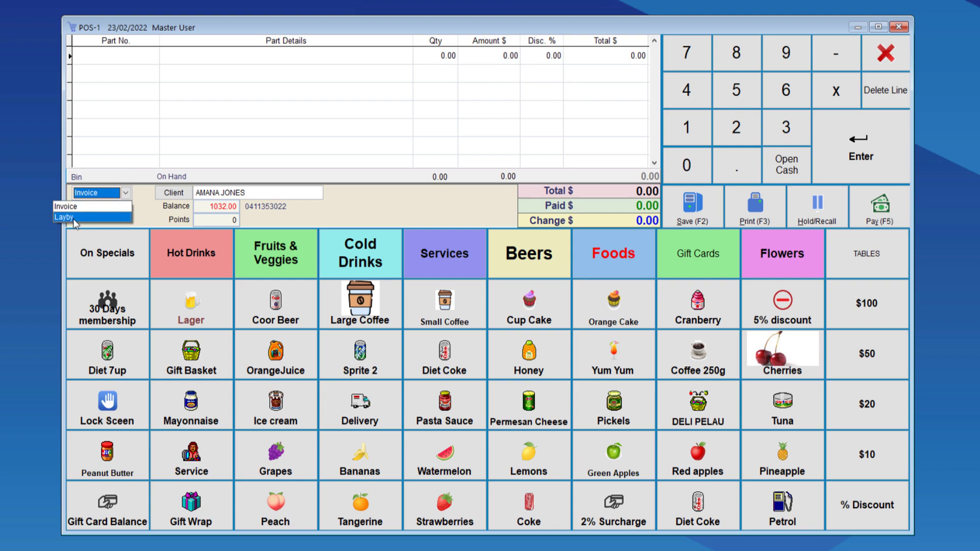
pyautogui.click(79, 218)
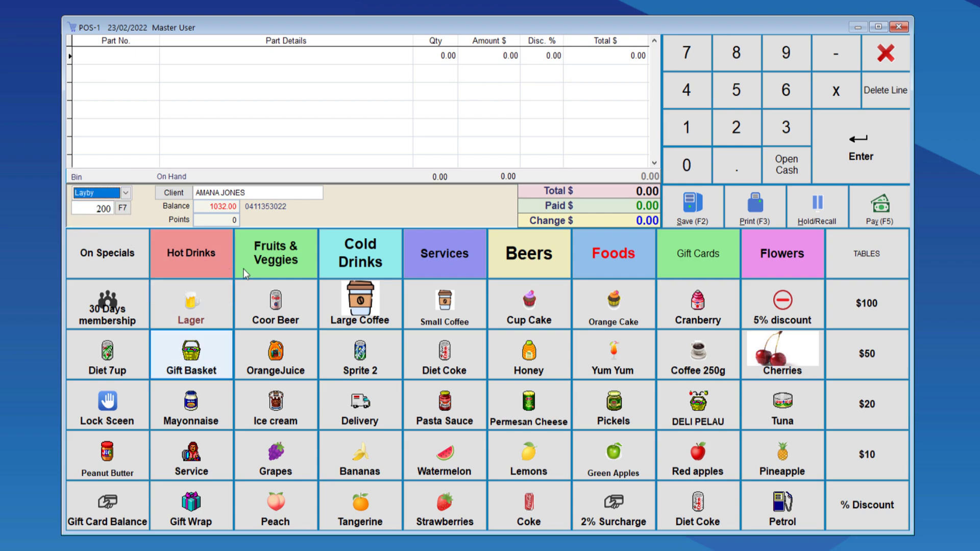
pyautogui.click(367, 313)
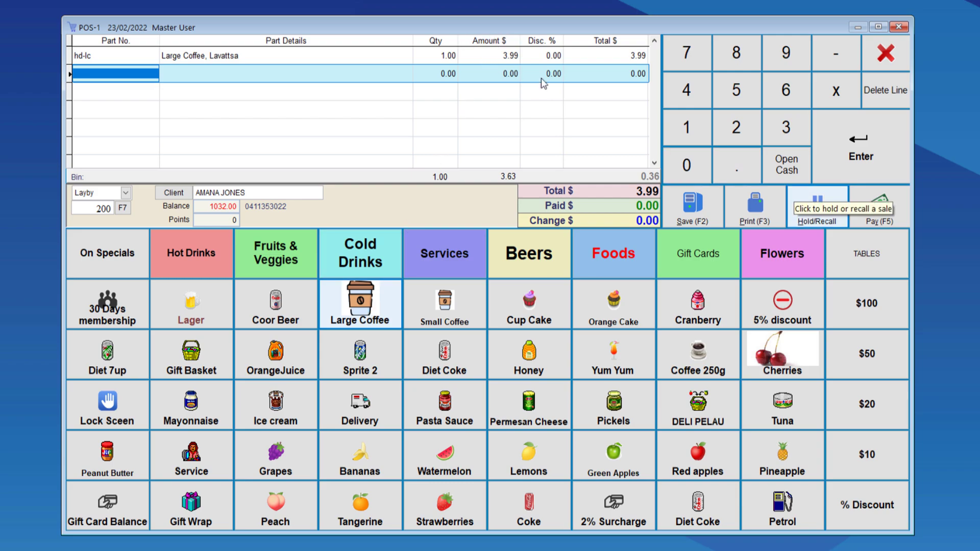
pyautogui.click(880, 208)
# Take a 0.99 cash deposit on layby 200, print the docket and close the receipt
pyautogui.click(568, 329)
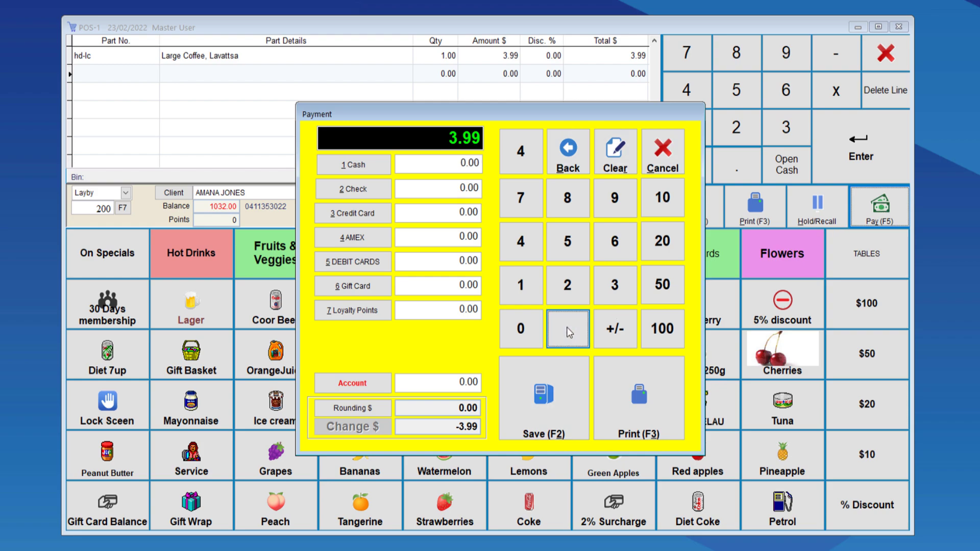
pyautogui.click(615, 198)
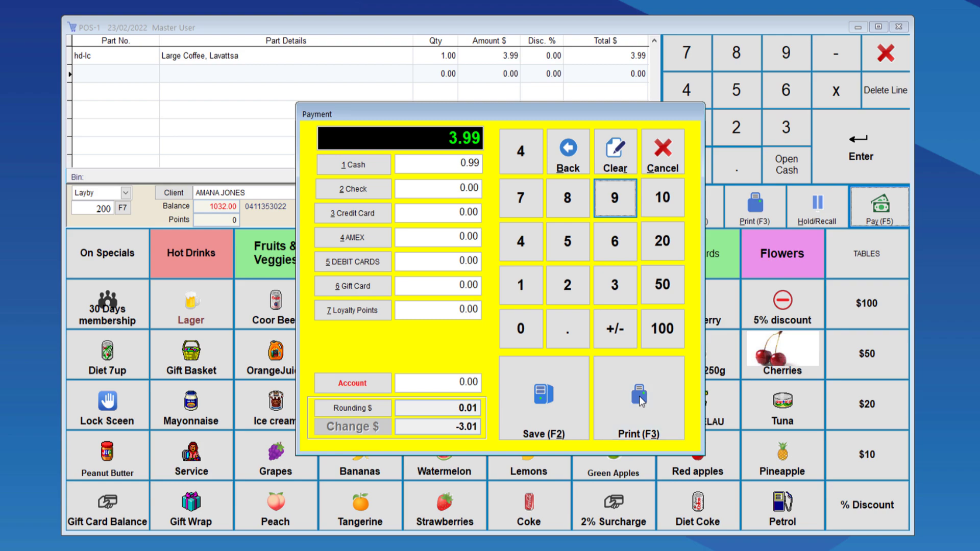
pyautogui.click(639, 396)
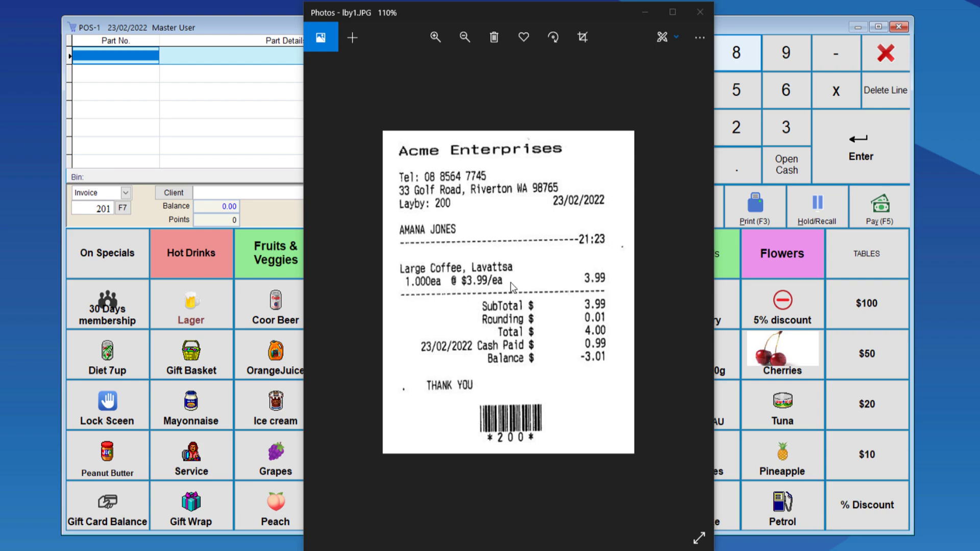
pyautogui.click(700, 13)
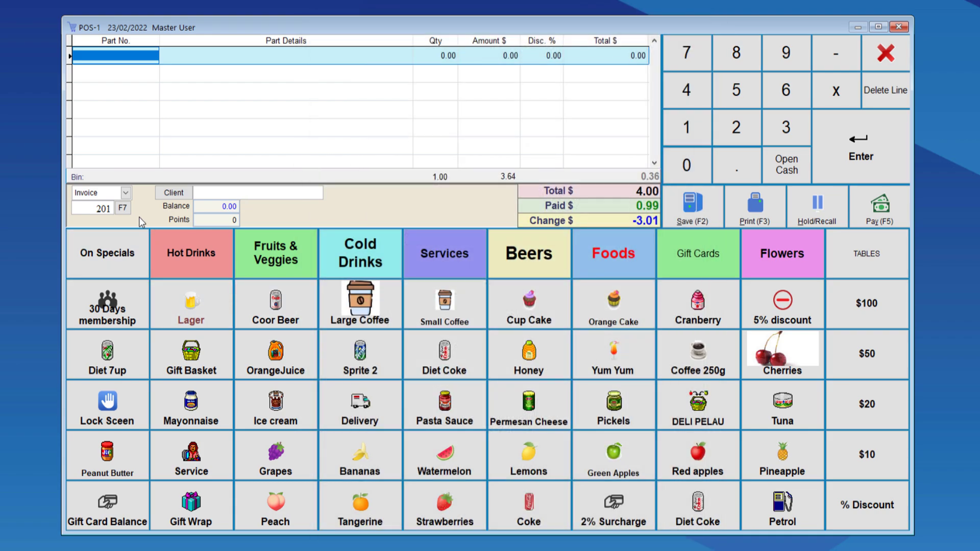
pyautogui.click(204, 192)
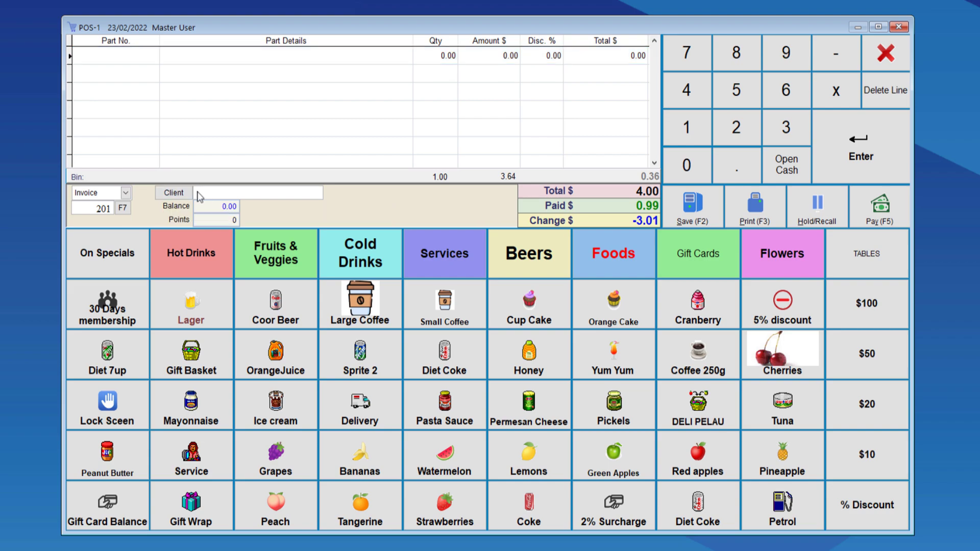
pyautogui.click(125, 193)
pyautogui.click(84, 215)
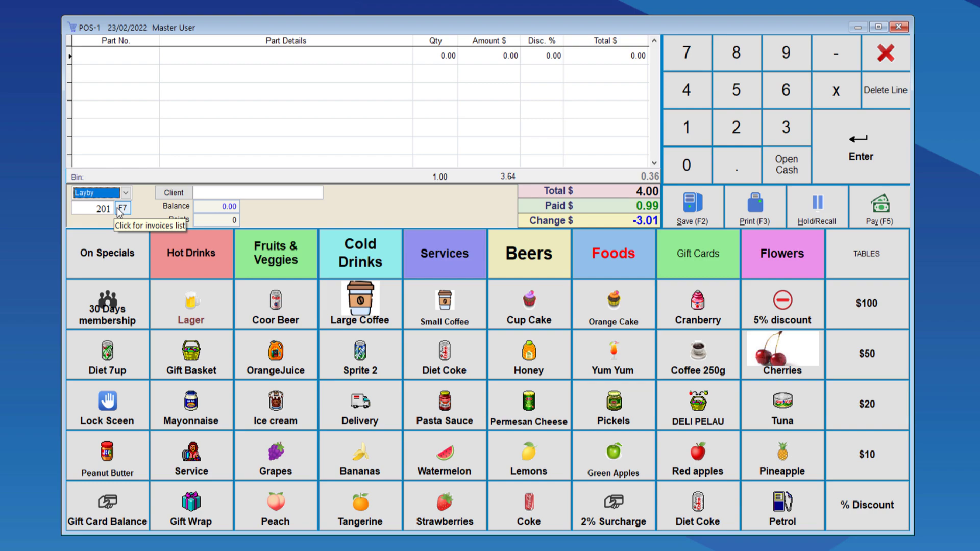
pyautogui.click(211, 193)
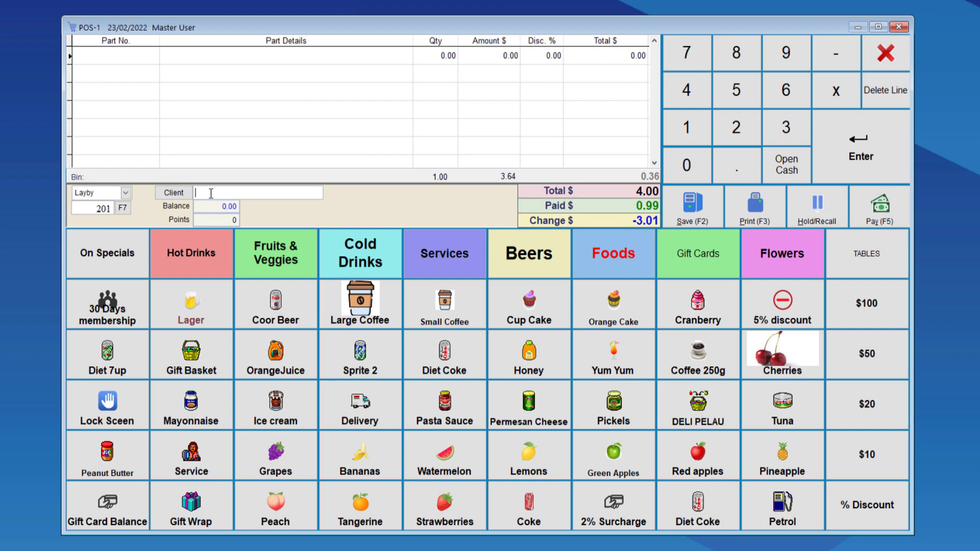
pyautogui.write('AMAN')
pyautogui.press('Return')
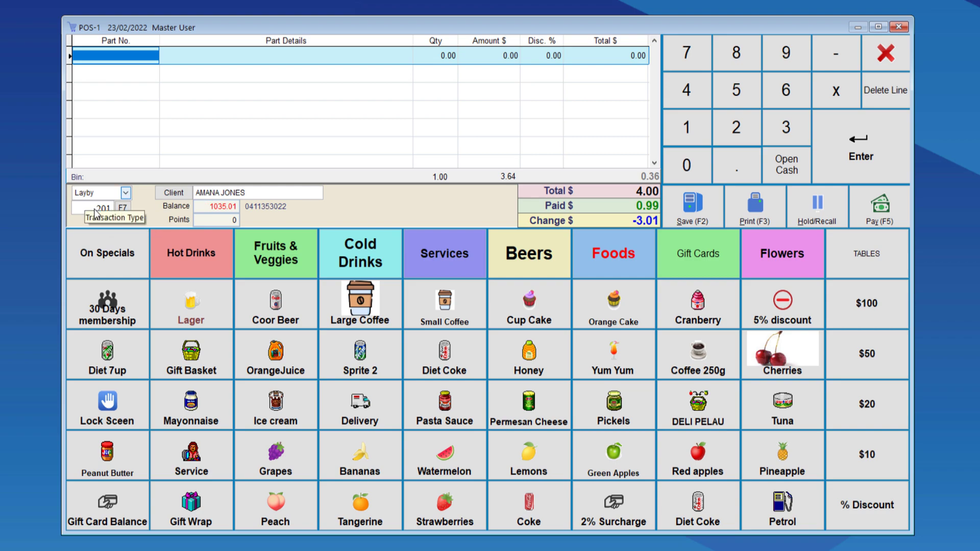
pyautogui.click(122, 207)
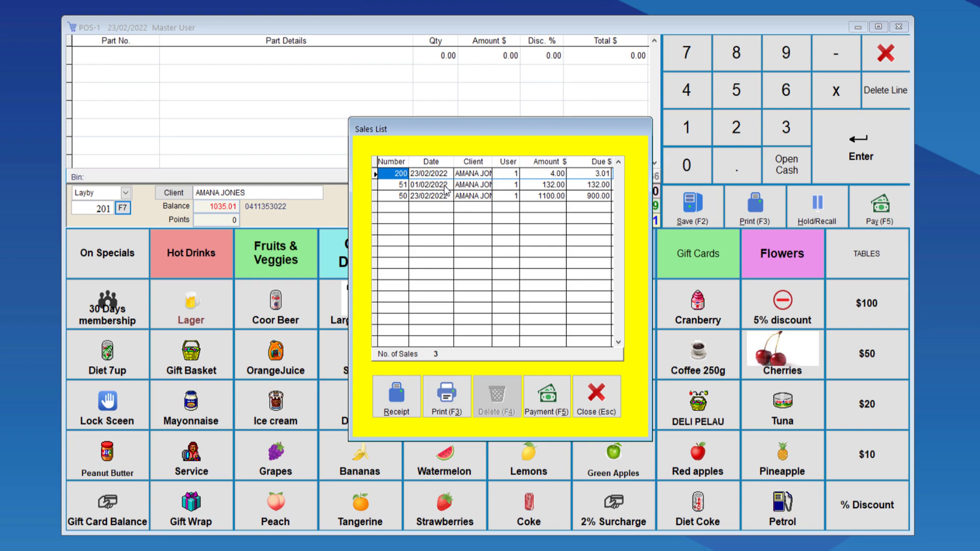
# Select layby 50 and enter a 200.00 cash payment against the 900.00 due
pyautogui.click(395, 196)
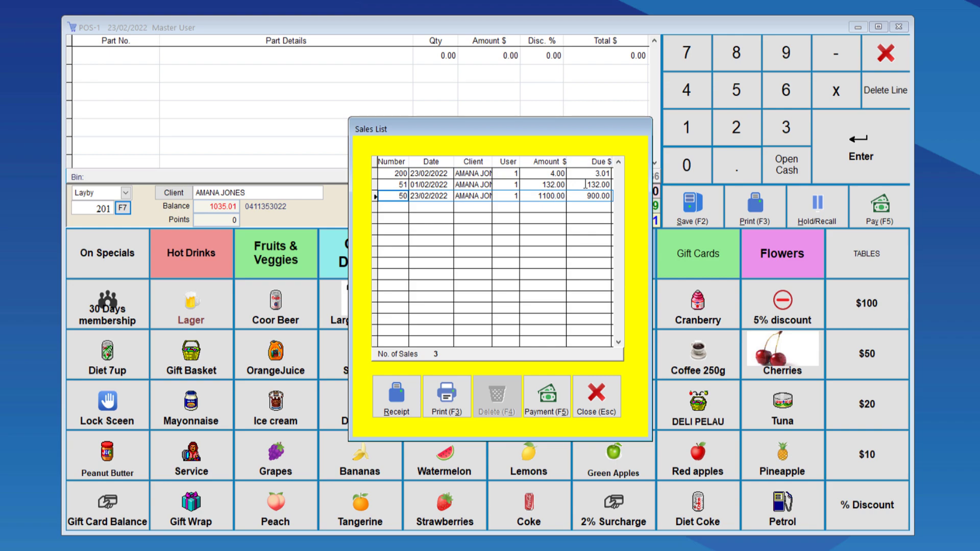
pyautogui.click(552, 396)
pyautogui.click(567, 285)
pyautogui.doubleClick(521, 329)
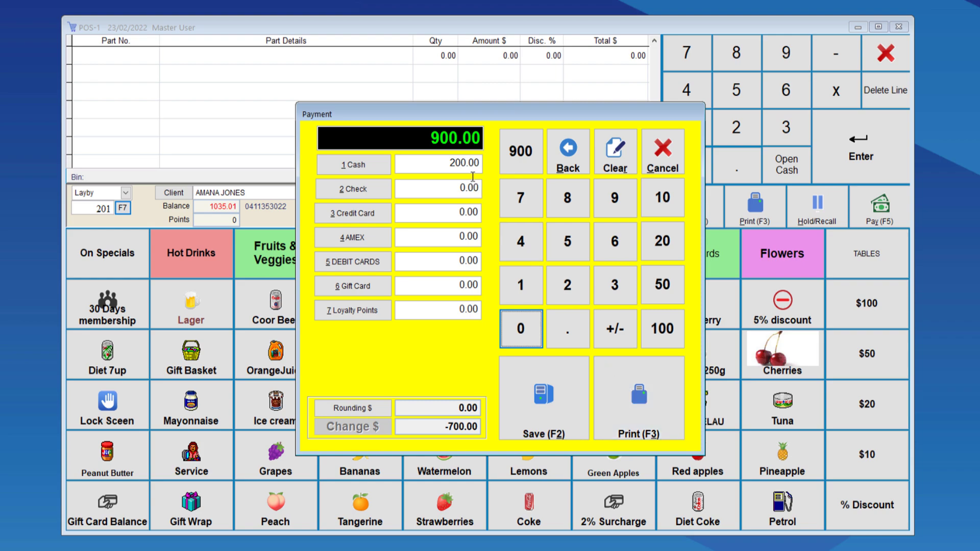
# Save the 200.00 cash payment on layby 50 and print its receipt with F3
pyautogui.press('F3')
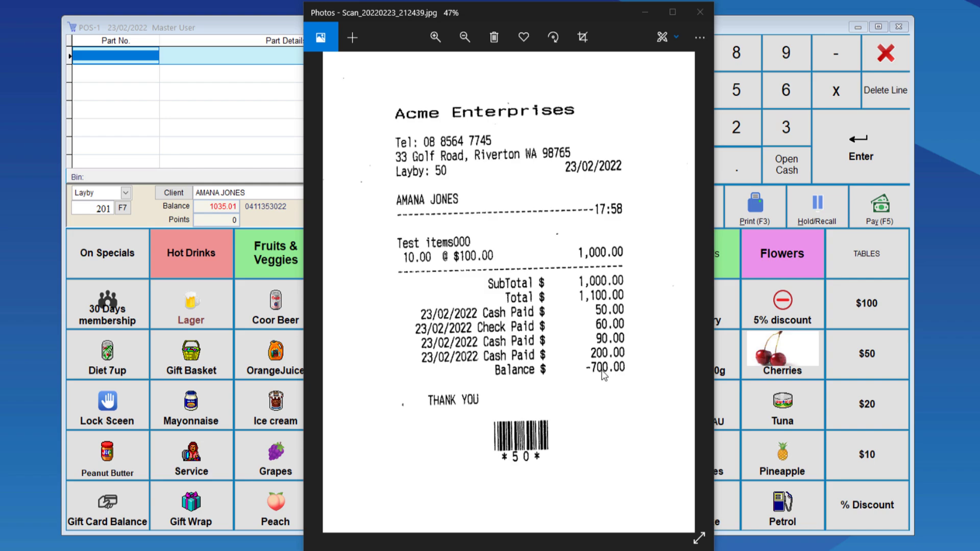
# Keep the Layby type, reopen the sales list and begin paying layby 50's 700.00
pyautogui.click(699, 11)
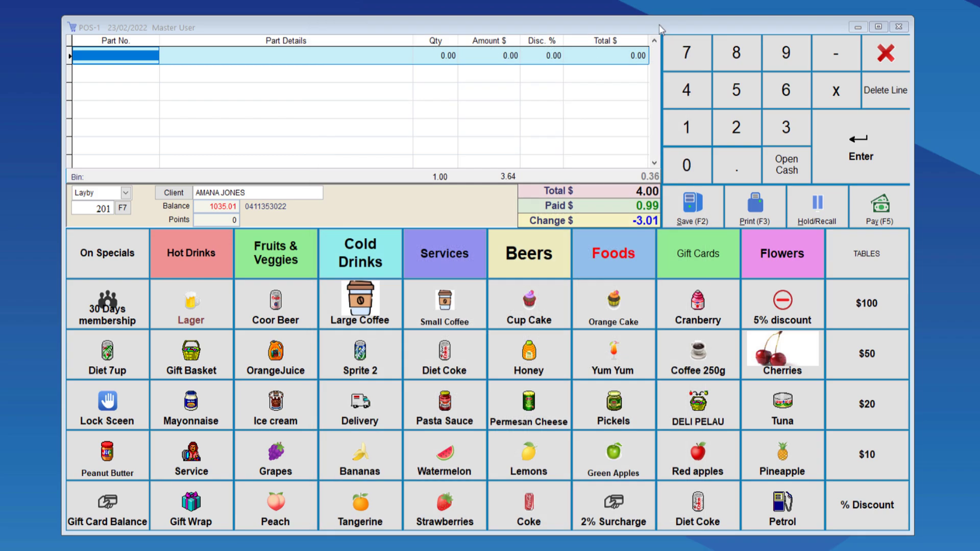
pyautogui.click(107, 193)
pyautogui.click(96, 218)
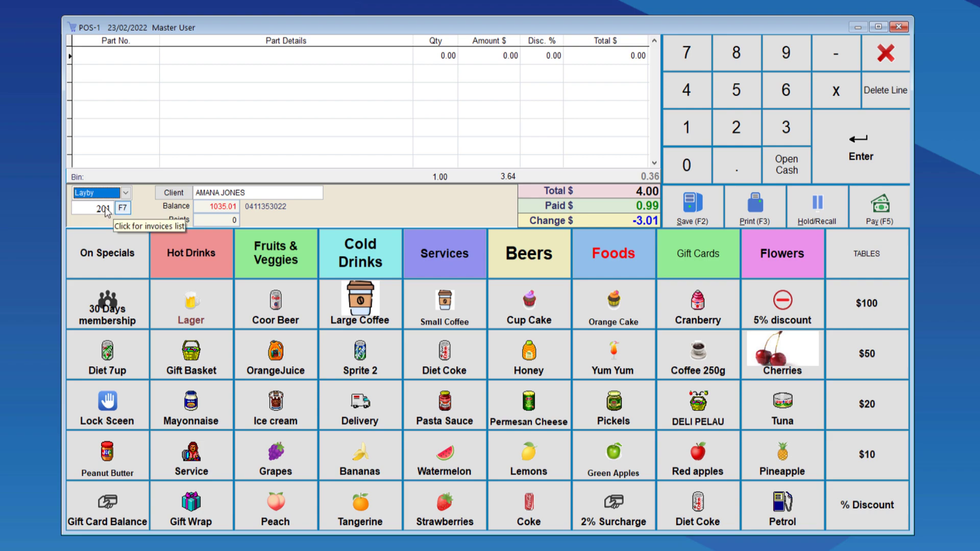
pyautogui.click(122, 207)
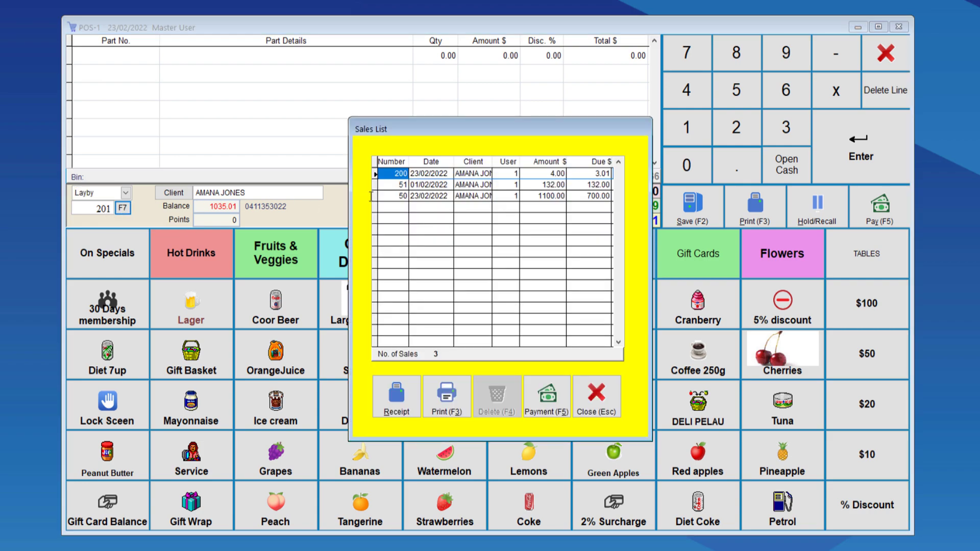
pyautogui.click(393, 196)
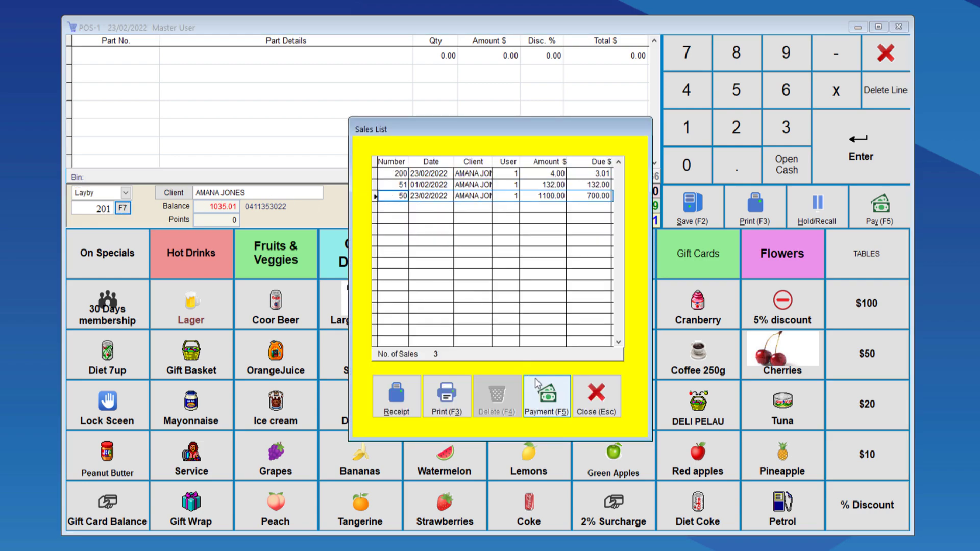
pyautogui.click(548, 398)
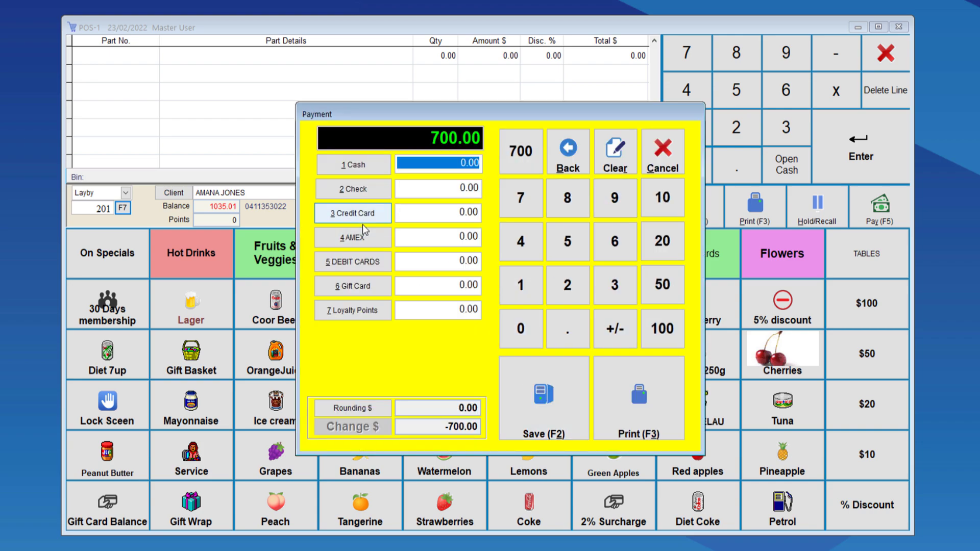
# Pay the remaining 700.00 on layby 50 by check and print the final receipt
pyautogui.click(363, 190)
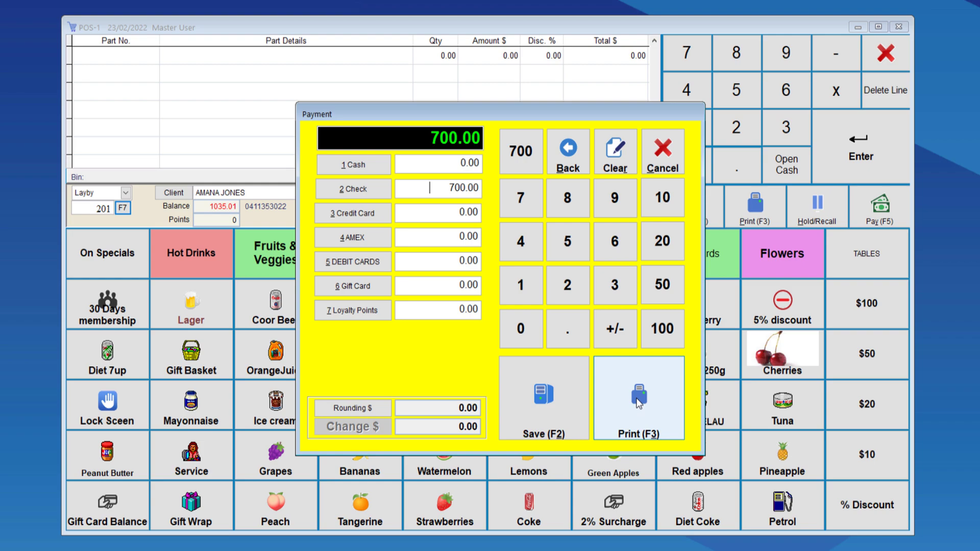
pyautogui.click(637, 403)
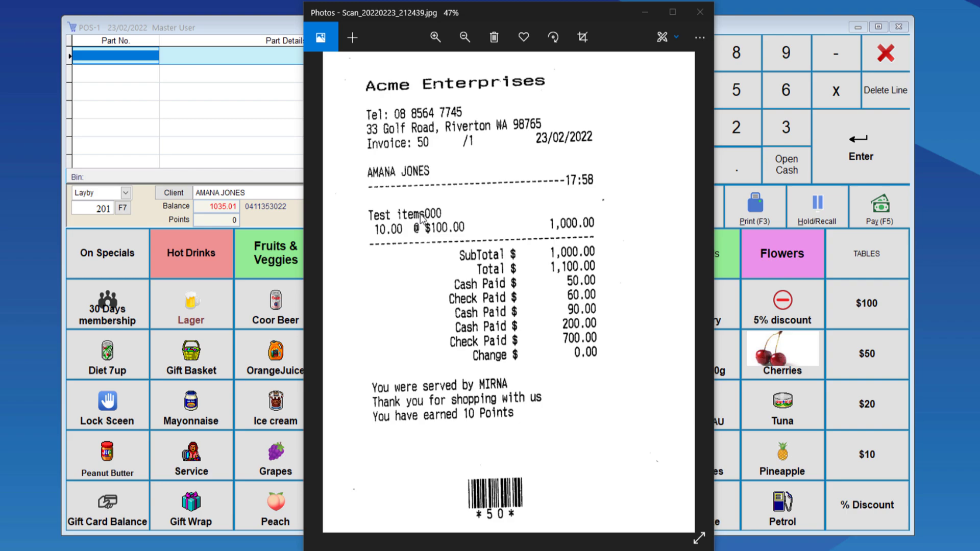
pyautogui.click(699, 13)
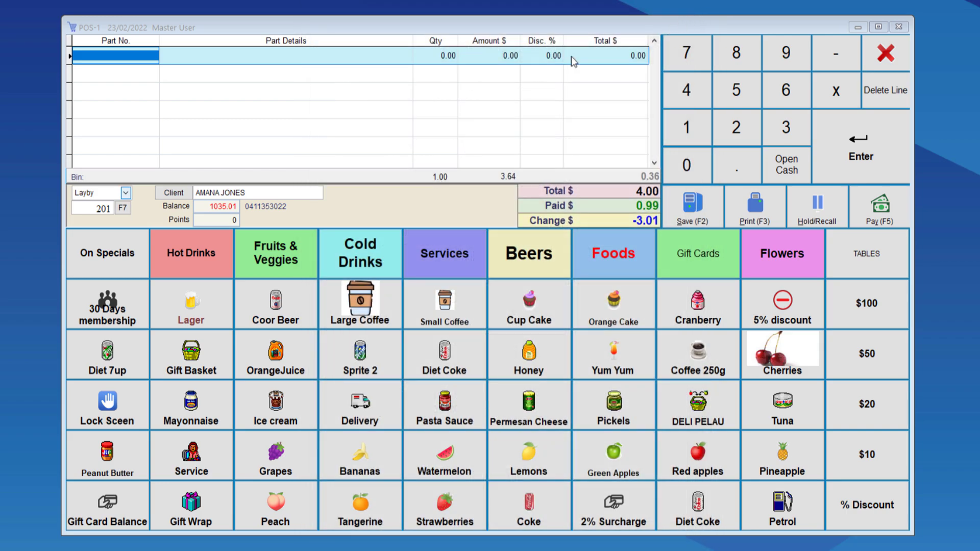
pyautogui.click(122, 209)
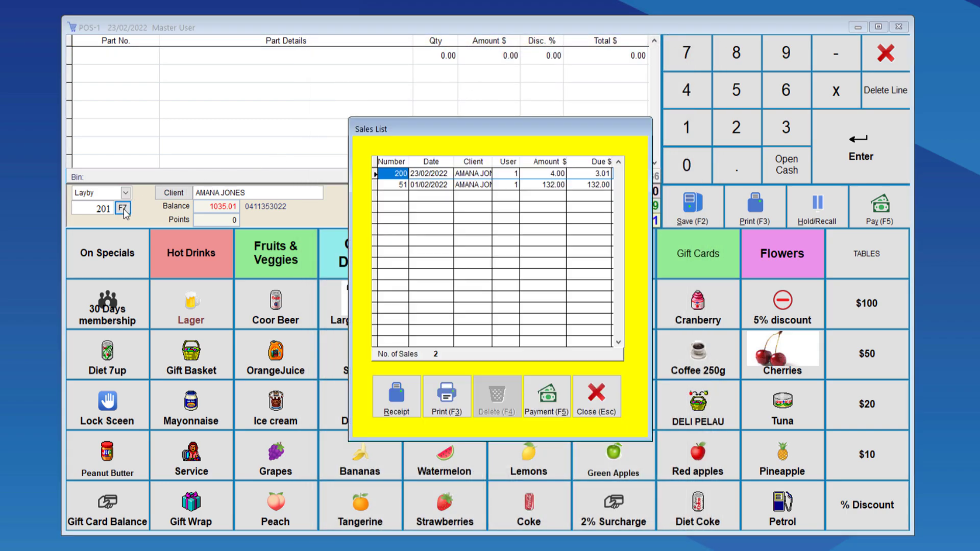